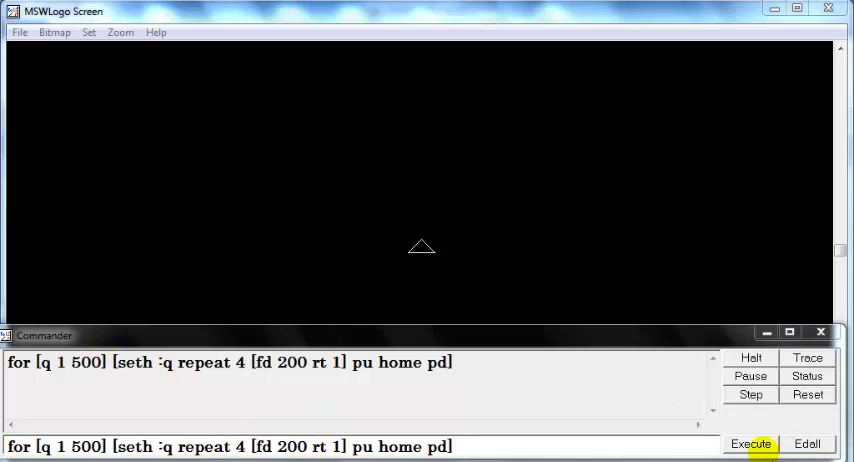
Step: Run the for-loop again so the turtle redraws the white beams on black
left_click(751, 444)
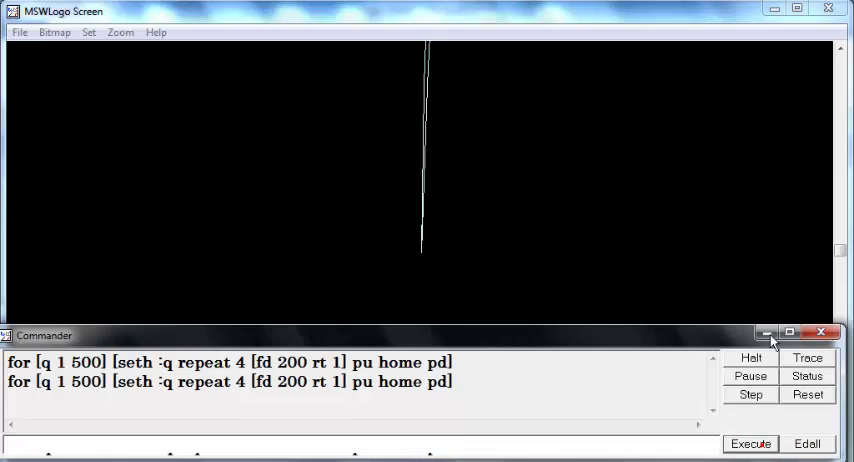